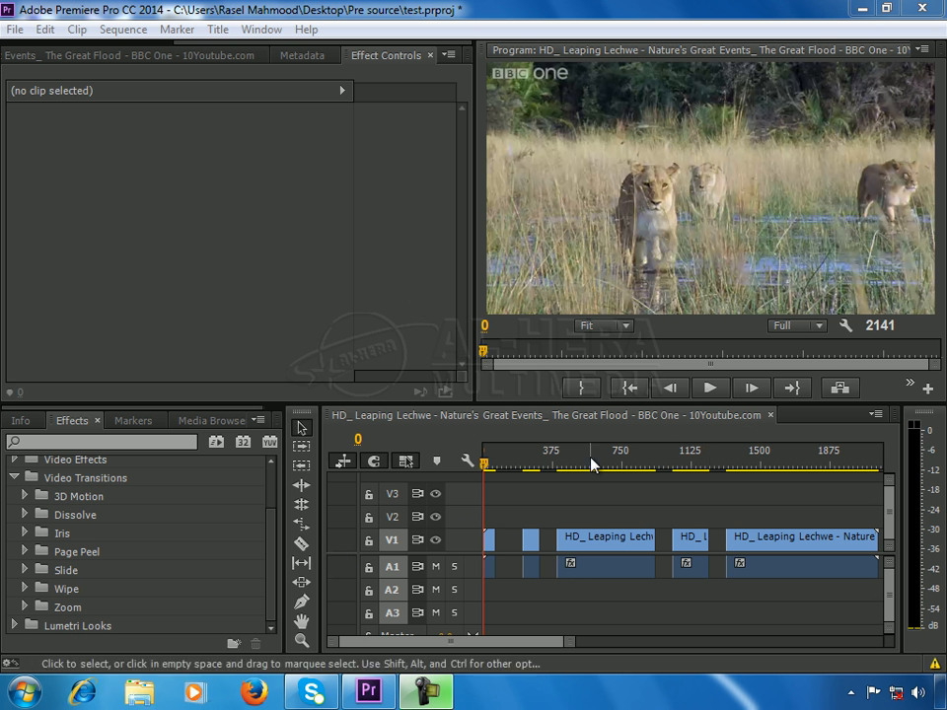
# Apply the Iris Box video transition to the start of the second clip on track V1.
pyautogui.click(303, 429)
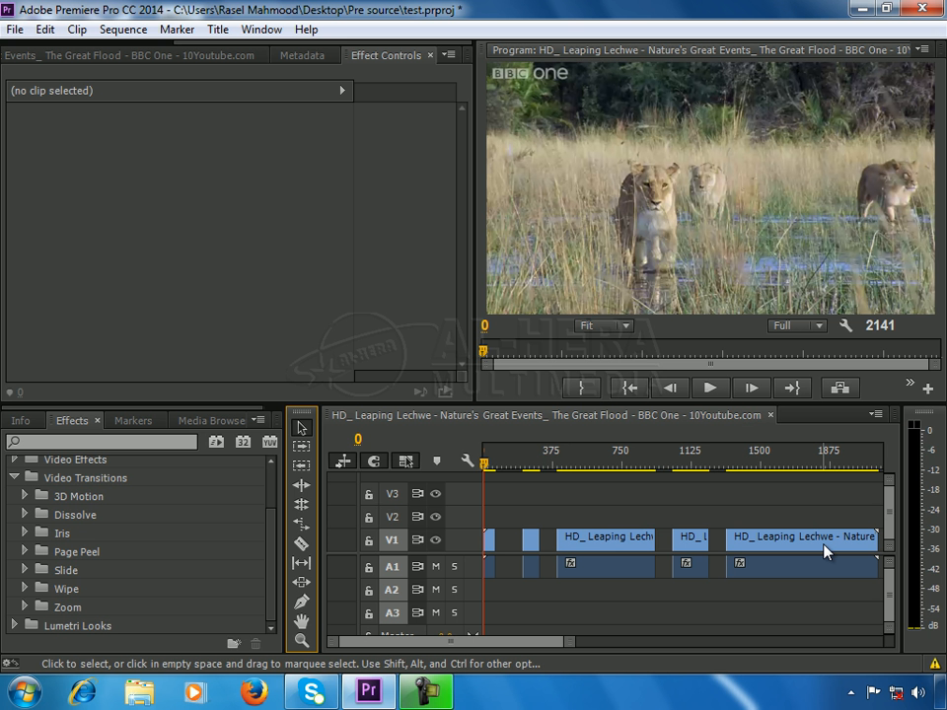
pyautogui.click(25, 534)
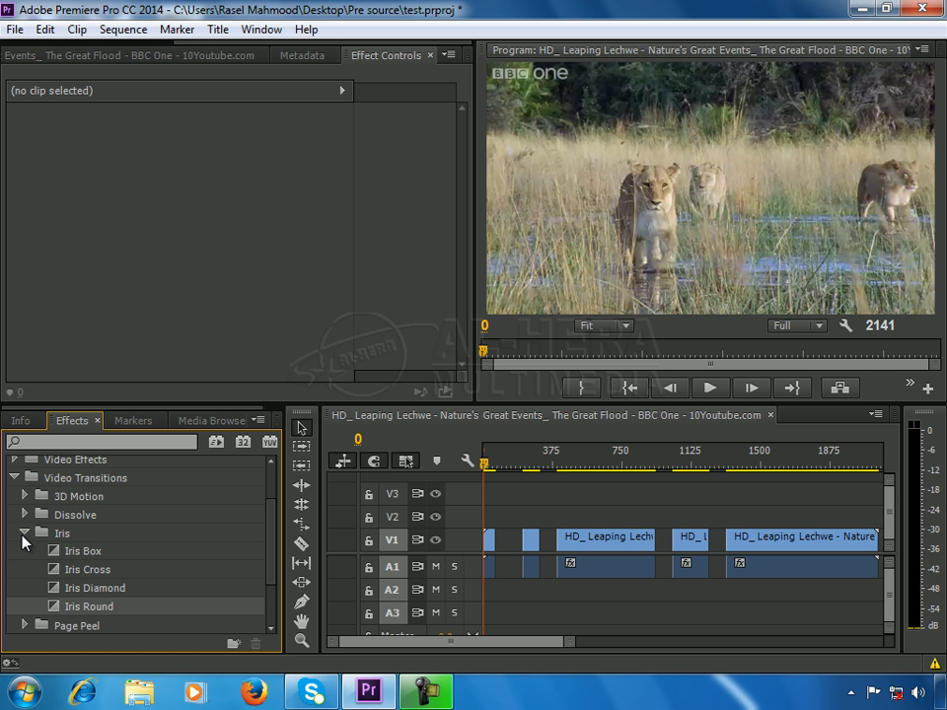
pyautogui.scroll(-1, 196, 535)
pyautogui.click(97, 539)
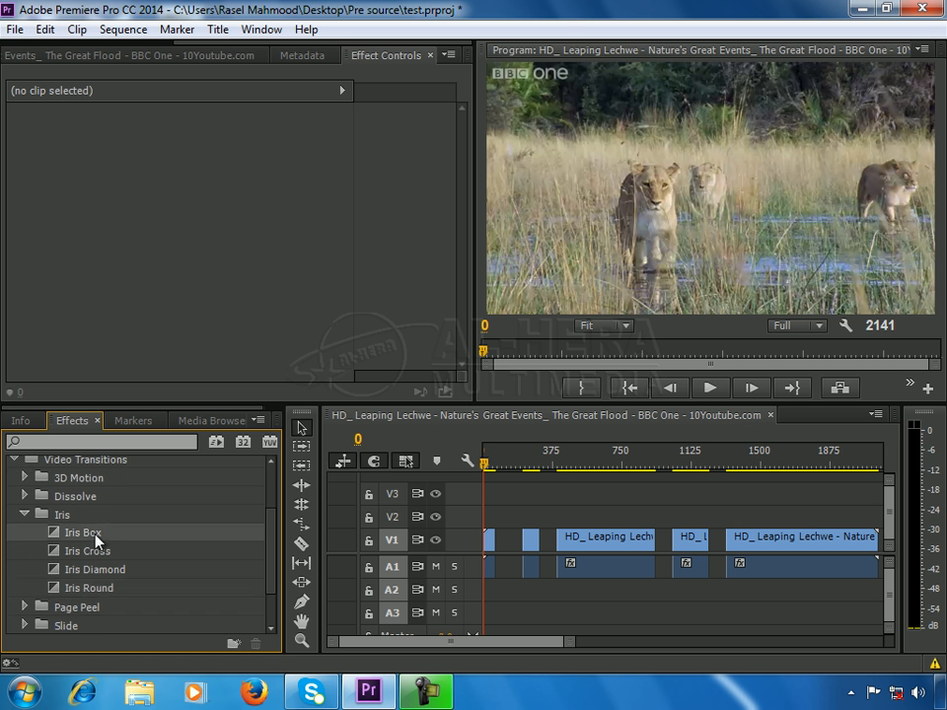
pyautogui.moveTo(97, 538); pyautogui.dragTo(524, 538)
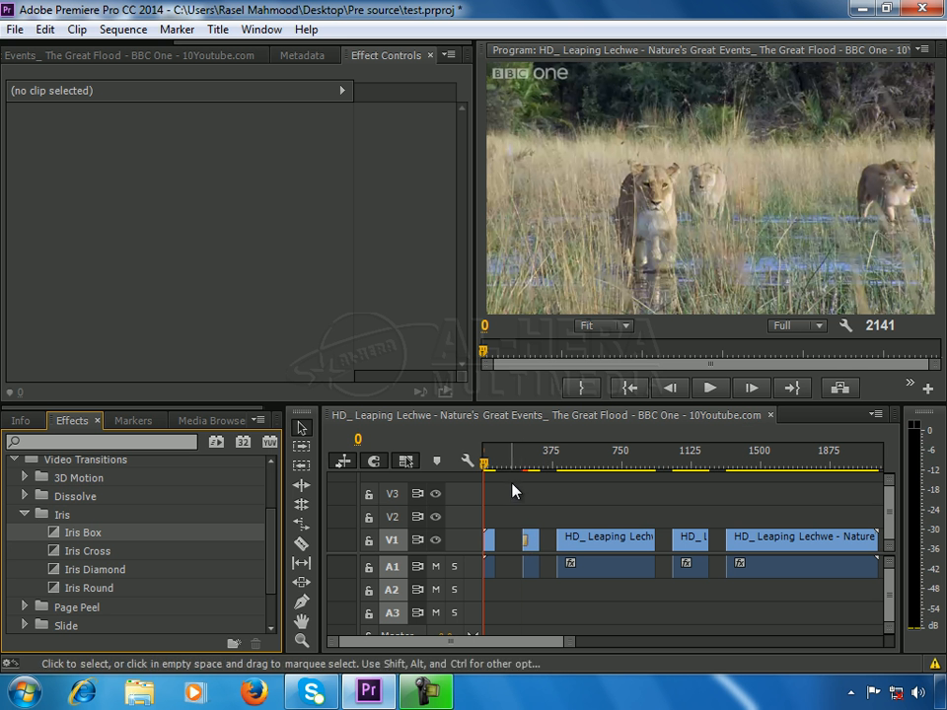
# Ripple delete the gap between the first and second clips on track V1.
pyautogui.click(504, 540)
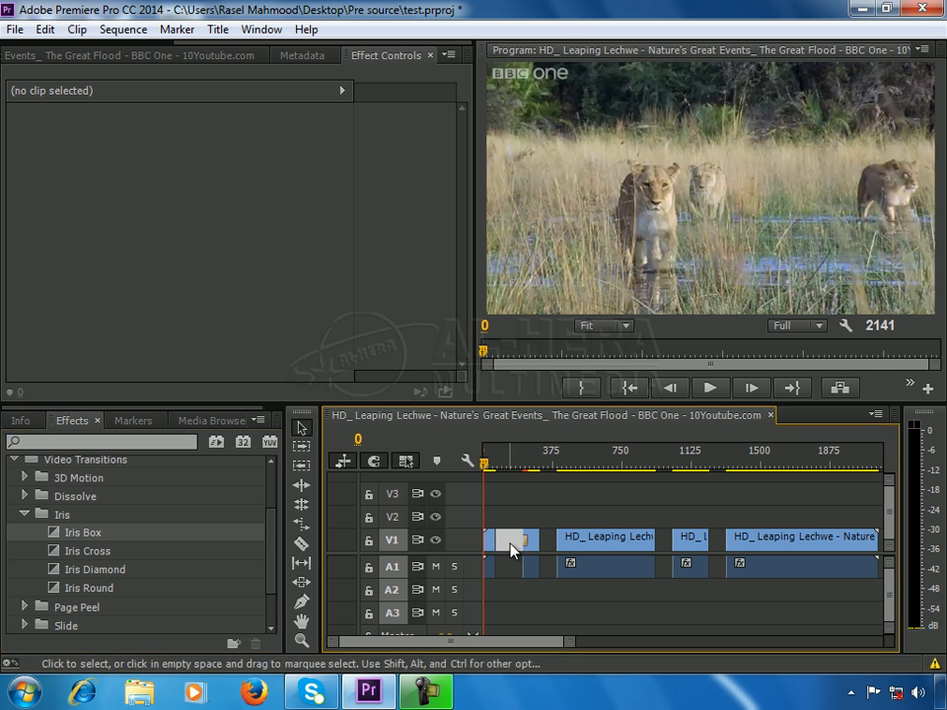
pyautogui.rightClick(511, 544)
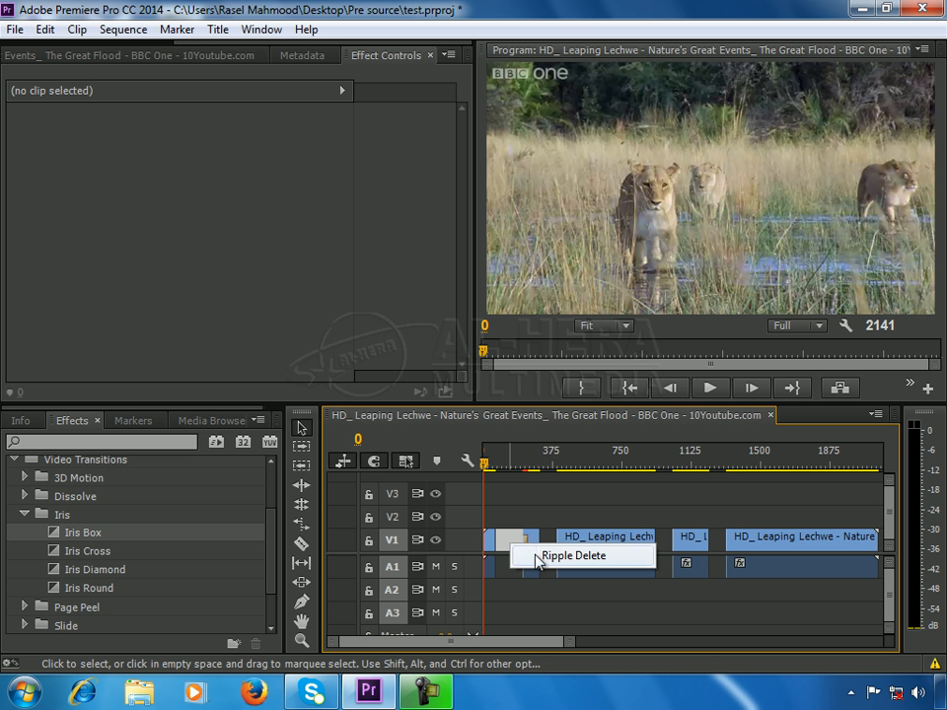
pyautogui.click(553, 558)
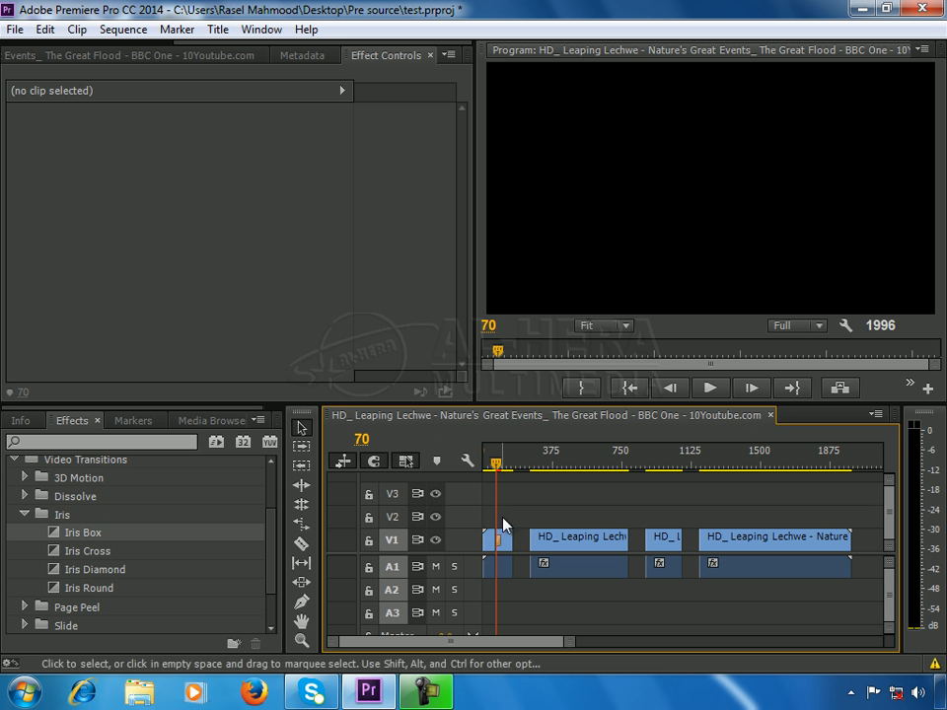
# Play the sequence across the first cut twice to preview the Iris Box transition.
pyautogui.click(486, 463)
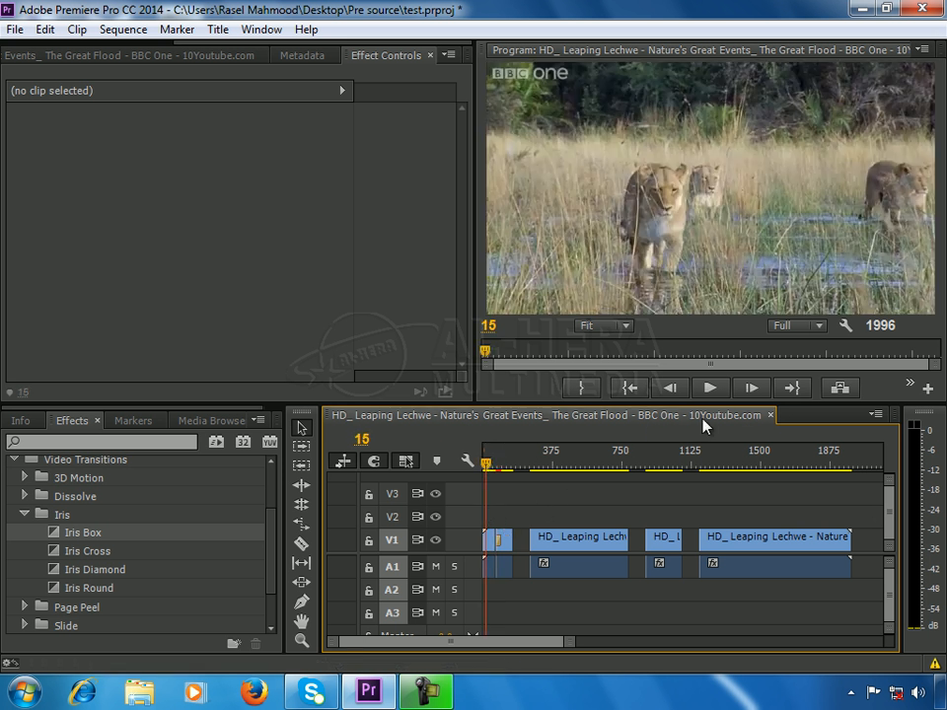
pyautogui.click(711, 389)
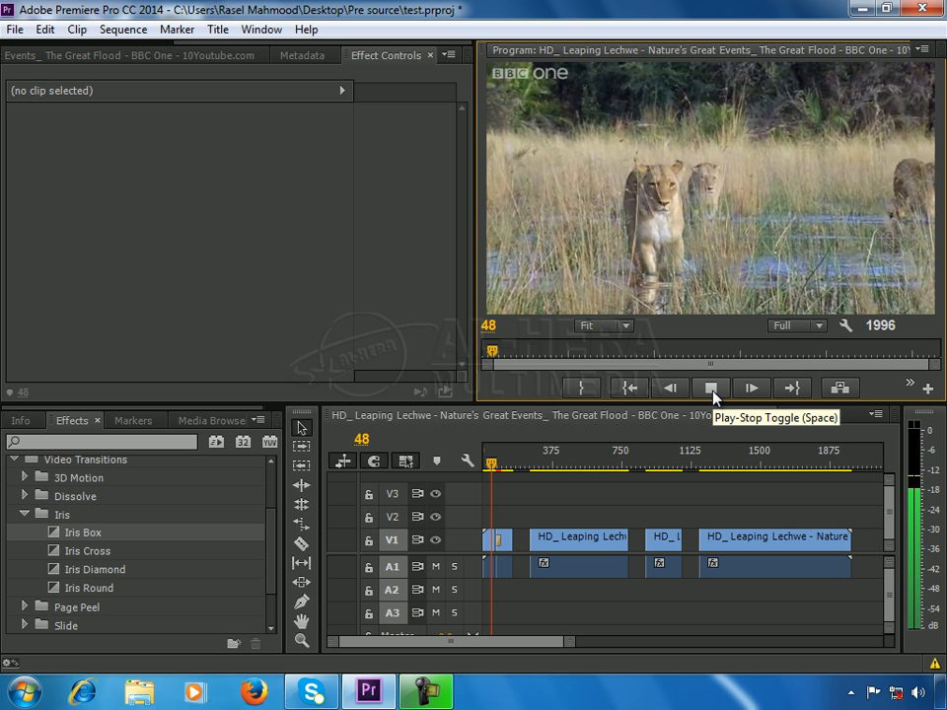
pyautogui.click(711, 389)
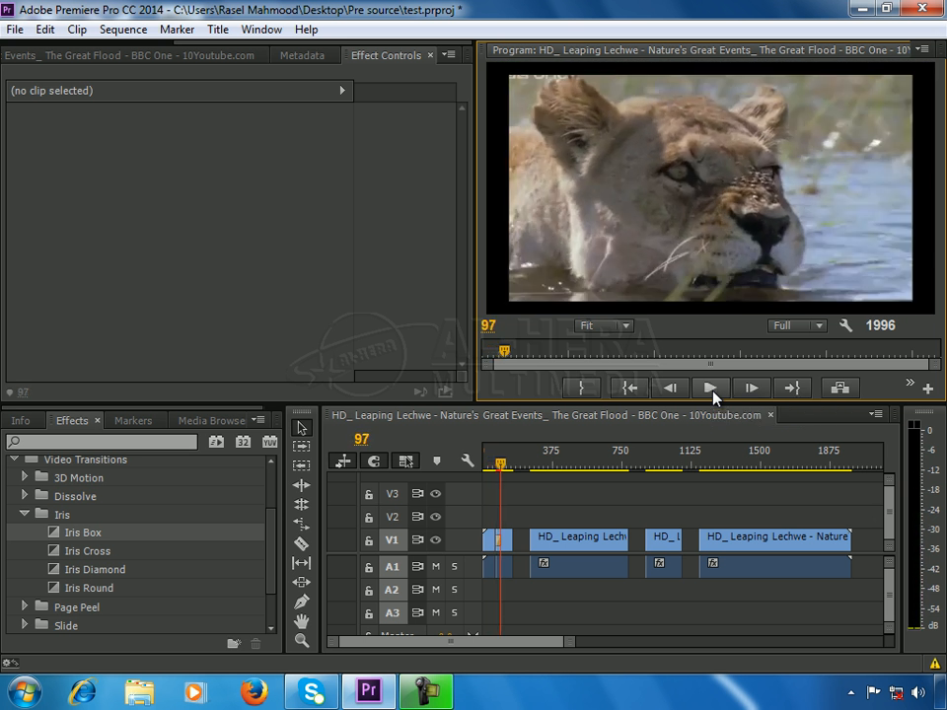
pyautogui.click(491, 545)
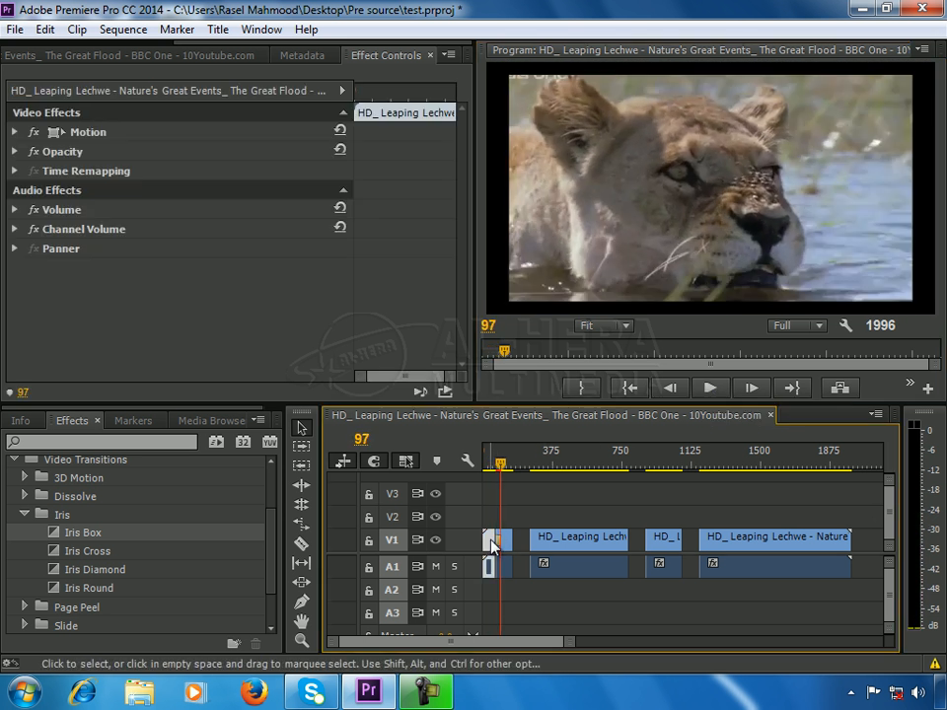
pyautogui.click(491, 471)
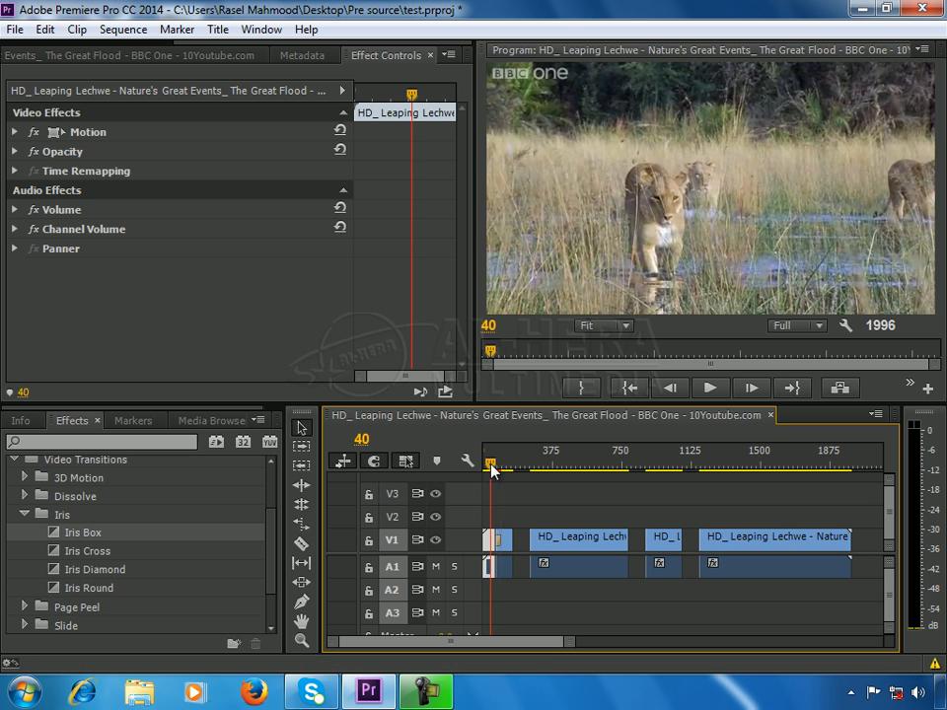
pyautogui.click(712, 389)
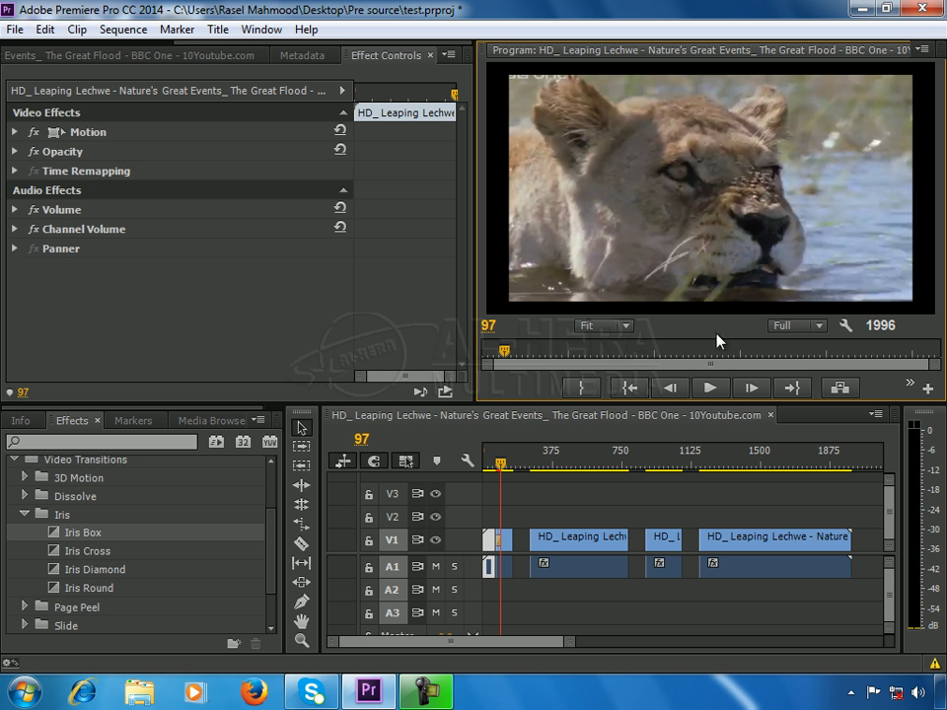
# Inspect the Iris Box transition's settings and return the playhead to the first clip.
pyautogui.click(523, 454)
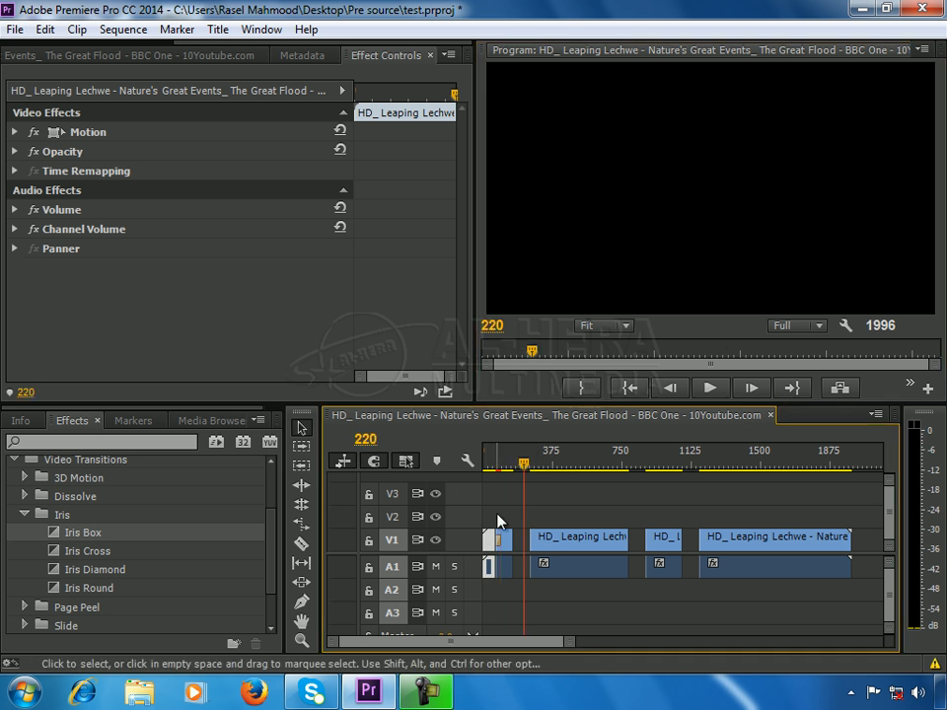
pyautogui.click(491, 542)
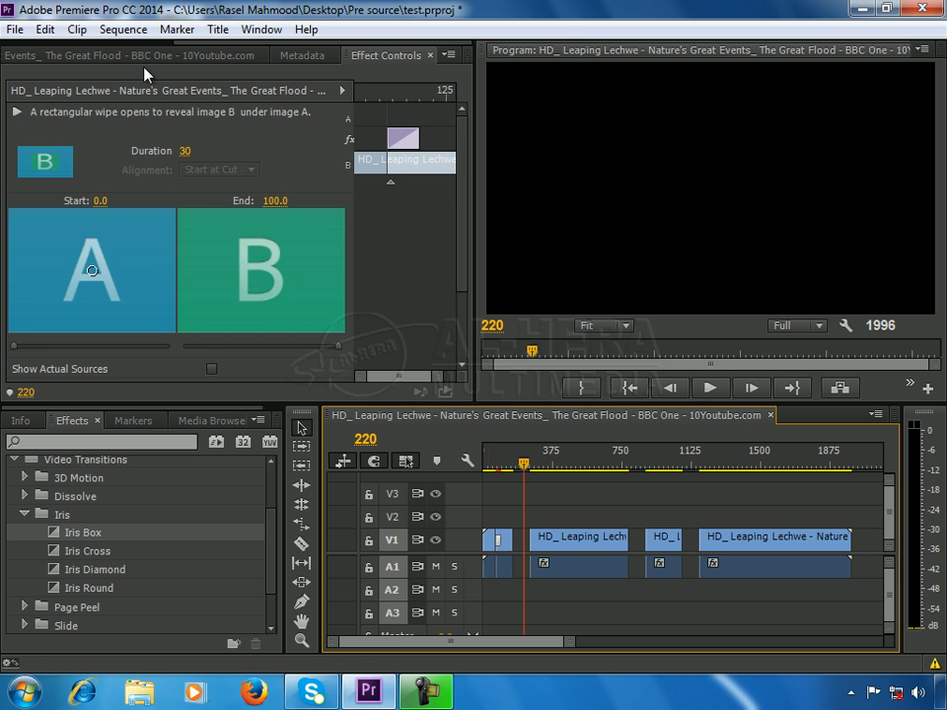
pyautogui.click(490, 464)
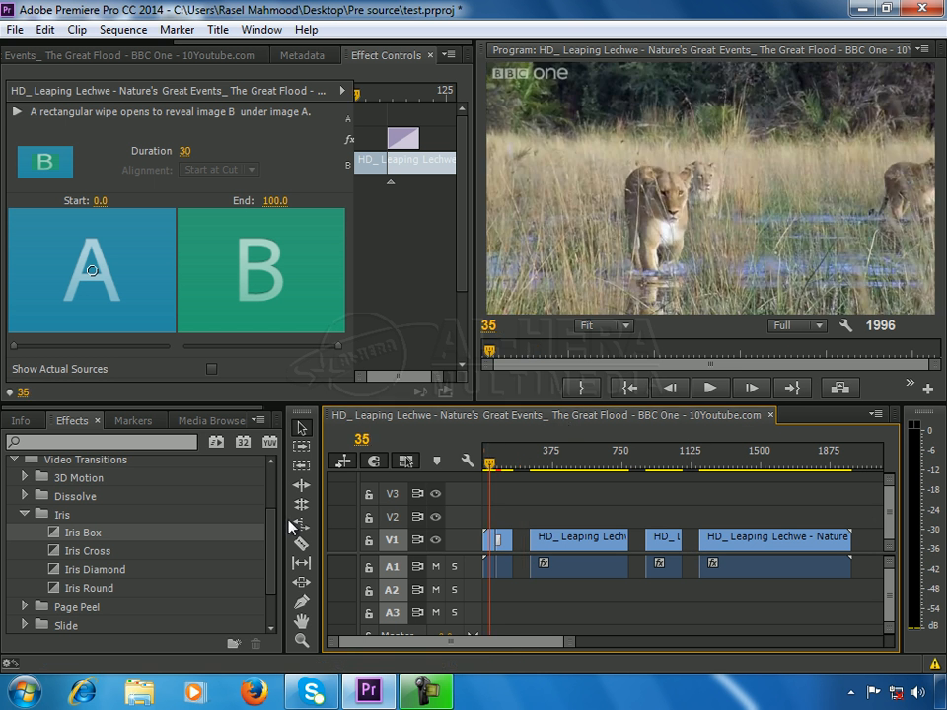
# Apply the Iris Cross transition to the start of the third clip on V1 and ripple delete the gap before it.
pyautogui.click(97, 553)
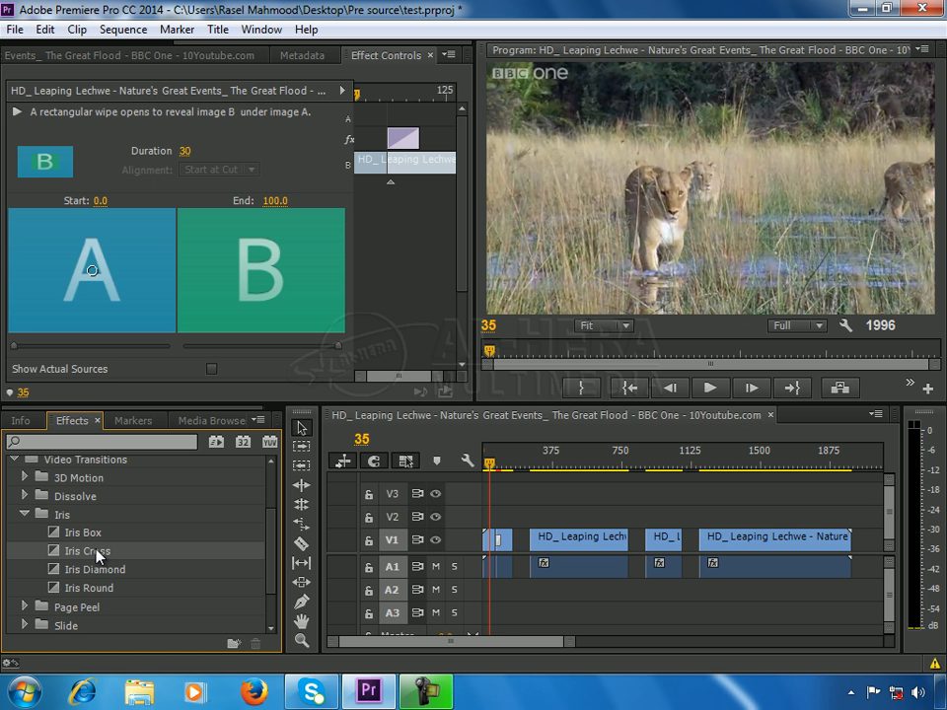
pyautogui.moveTo(99, 558)
pyautogui.mouseDown()
pyautogui.moveTo(120, 336)
pyautogui.moveTo(412, 248)
pyautogui.moveTo(559, 518)
pyautogui.moveTo(516, 553)
pyautogui.moveTo(534, 547)
pyautogui.mouseUp()
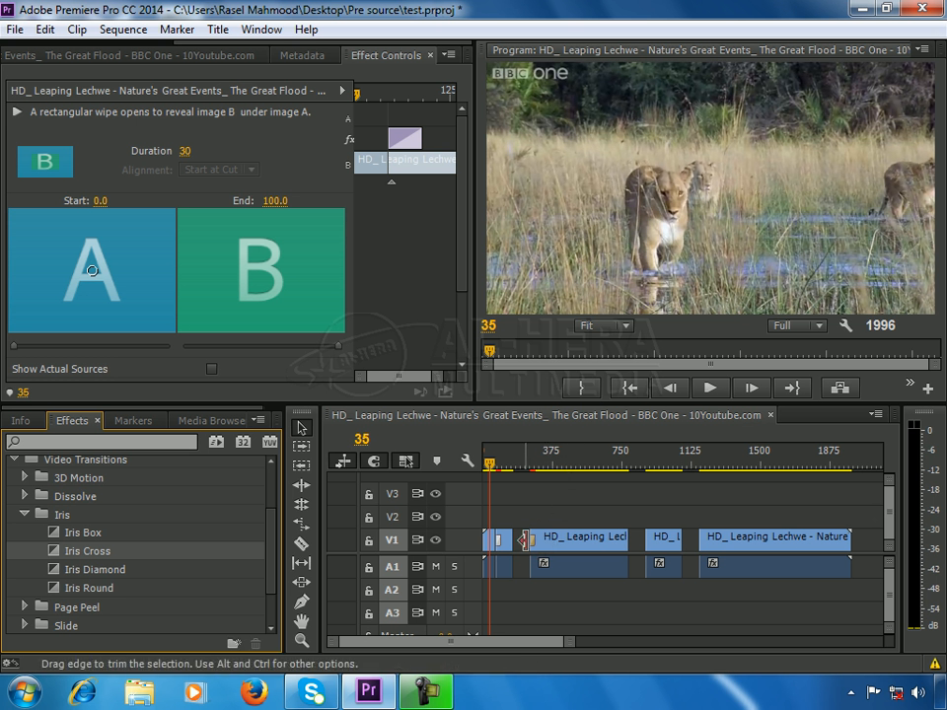
pyautogui.click(523, 547)
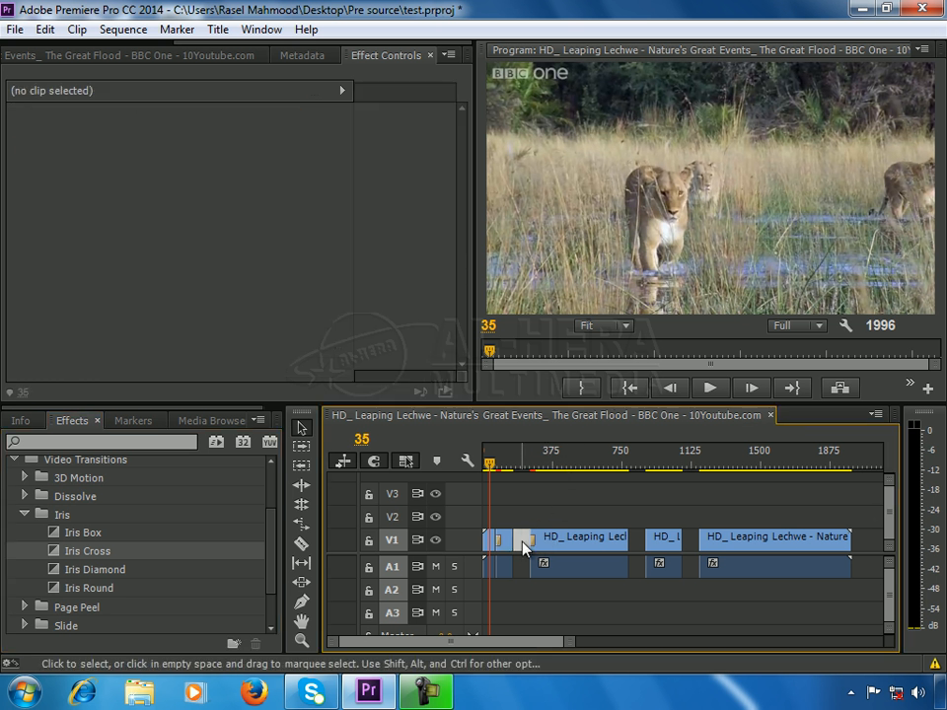
pyautogui.rightClick(523, 547)
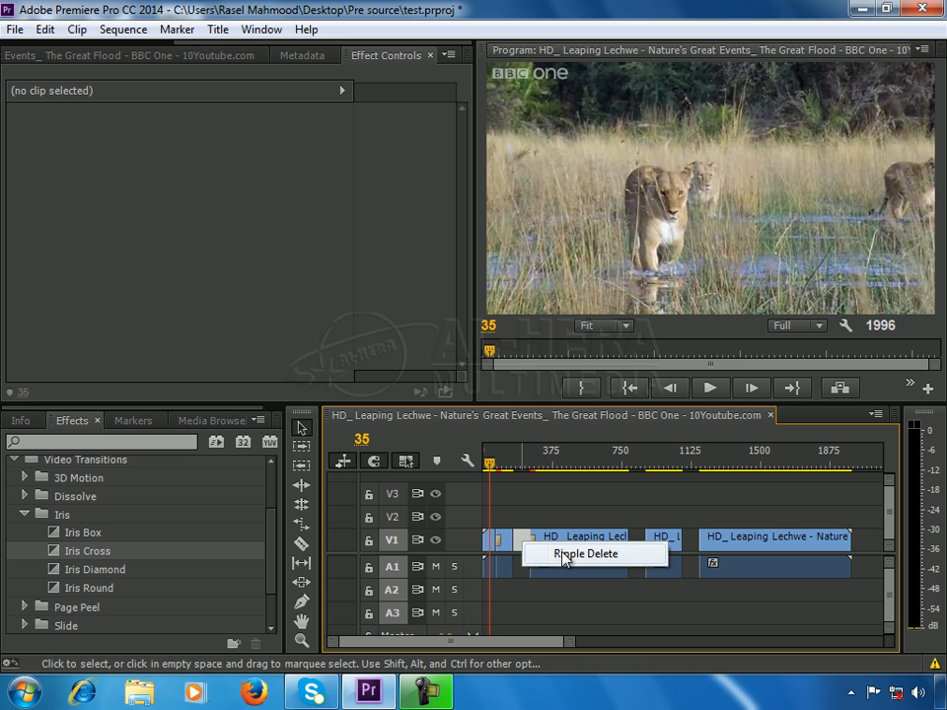
pyautogui.click(562, 556)
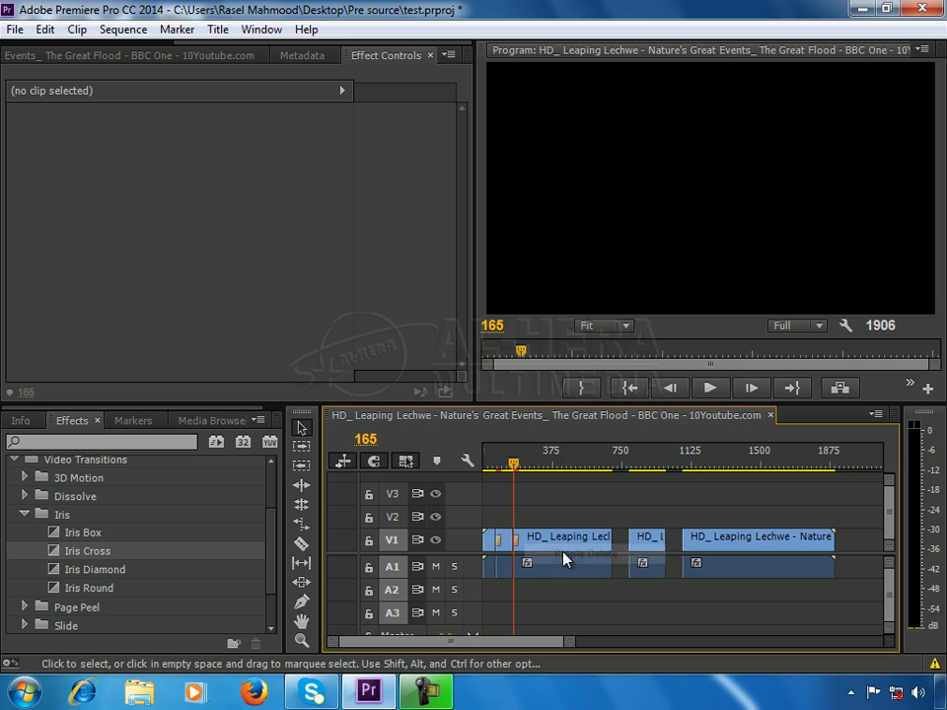
# Play the sequence from the second clip into the third to preview the Iris Cross transition.
pyautogui.click(503, 459)
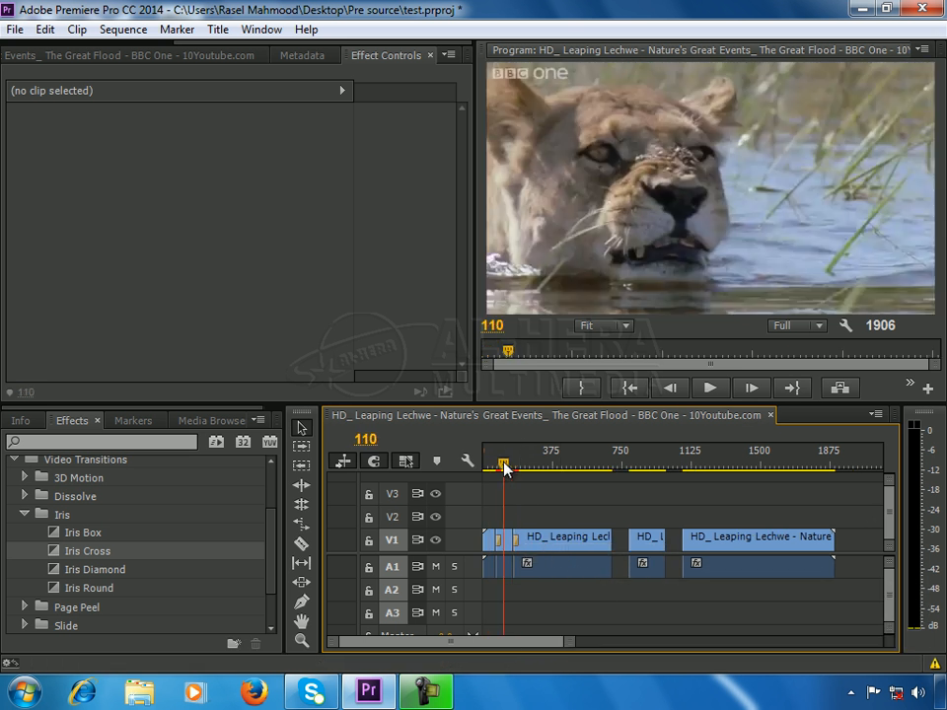
pyautogui.click(711, 388)
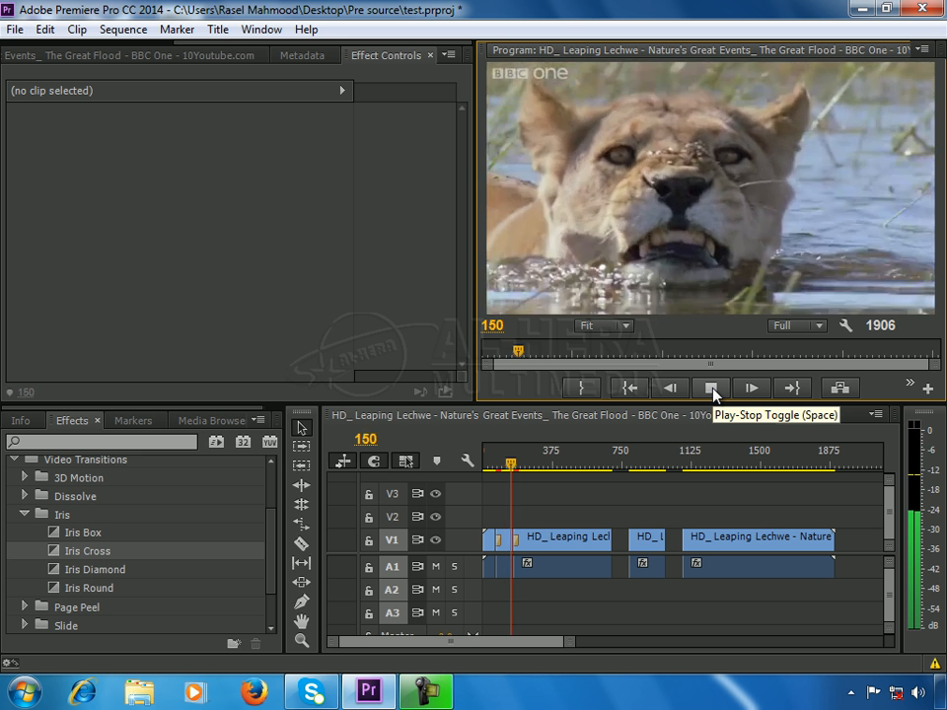
pyautogui.click(711, 389)
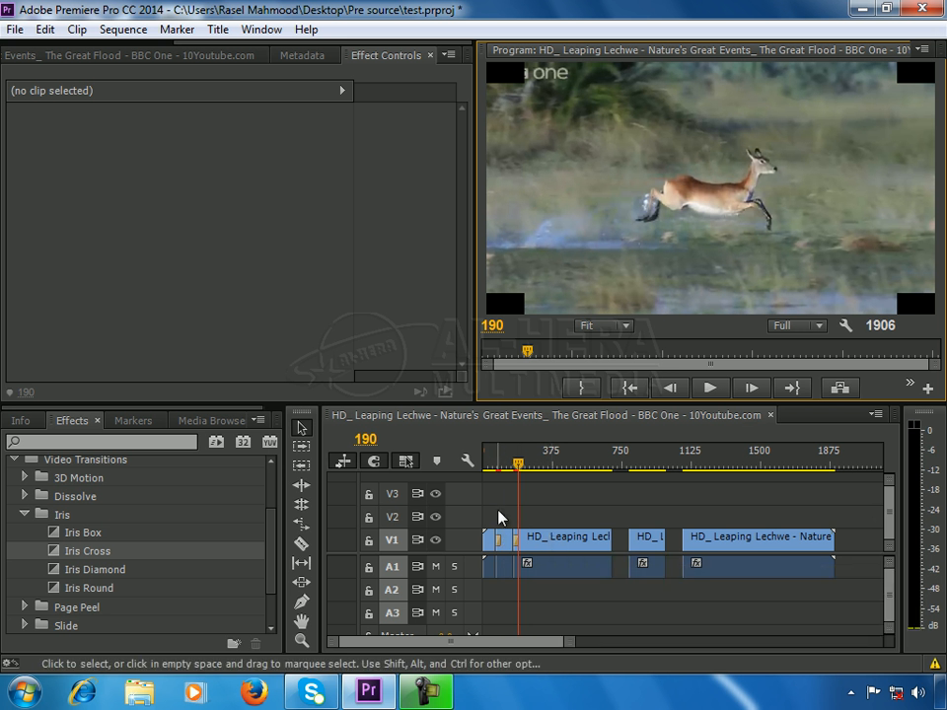
# Set the duration of the Iris Cross transition on the third clip to 41 frames.
pyautogui.click(487, 453)
pyautogui.click(517, 542)
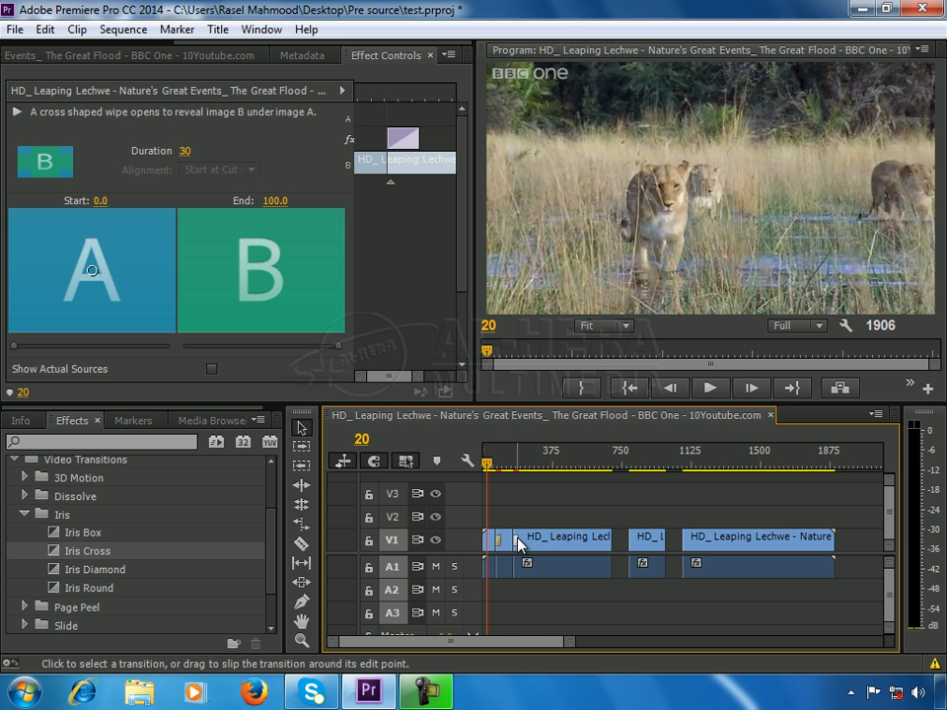
pyautogui.moveTo(190, 152); pyautogui.dragTo(252, 138)
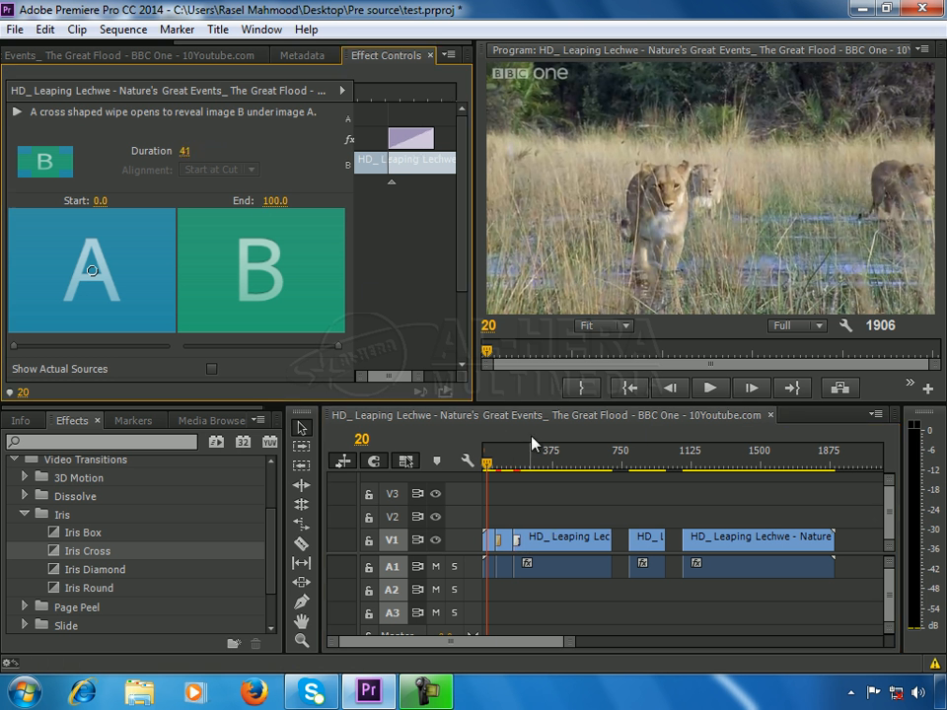
# Play back the lengthened Iris Cross transition from just before the third clip.
pyautogui.click(511, 461)
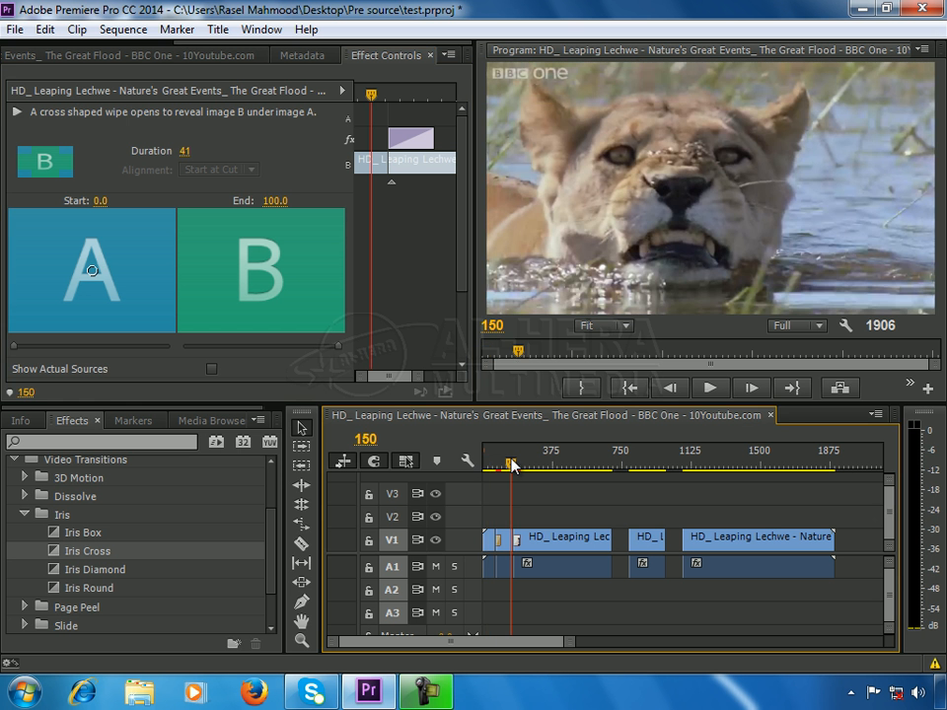
pyautogui.click(712, 387)
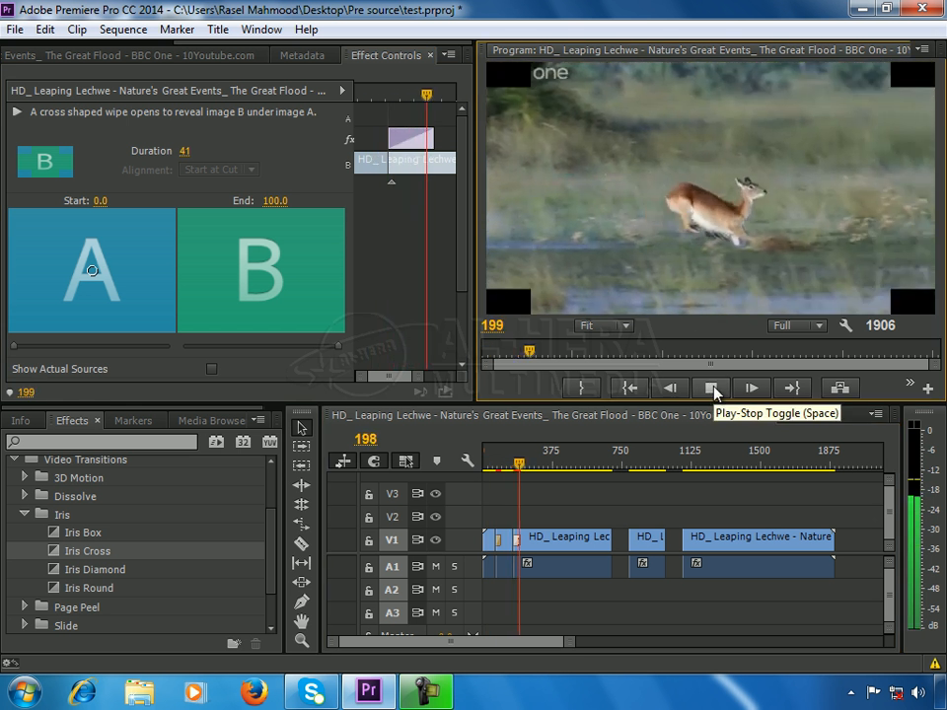
pyautogui.click(714, 391)
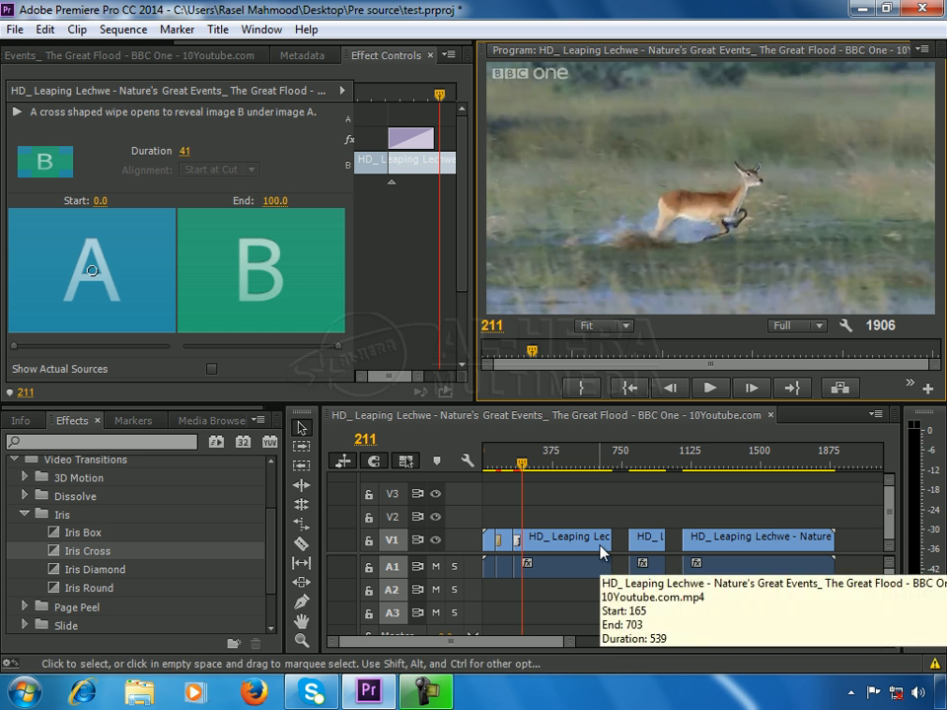
# Apply the Iris Diamond transition to the start of the fourth clip on V1 and ripple delete the gap before it.
pyautogui.click(118, 572)
pyautogui.moveTo(118, 574)
pyautogui.mouseDown()
pyautogui.moveTo(348, 415)
pyautogui.moveTo(611, 461)
pyautogui.moveTo(616, 528)
pyautogui.moveTo(606, 535)
pyautogui.moveTo(636, 540)
pyautogui.mouseUp()
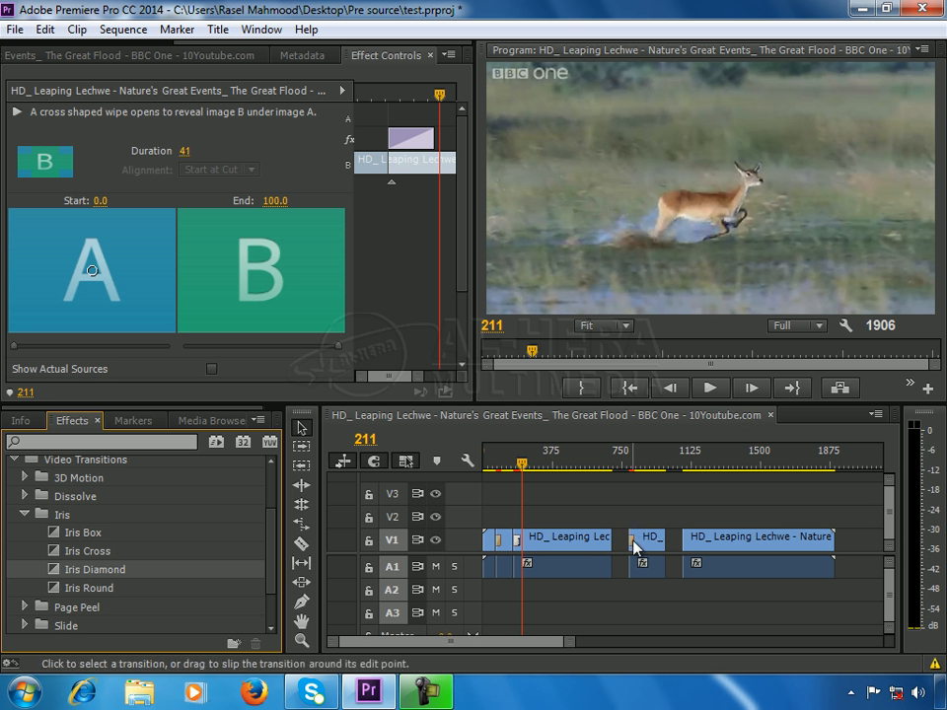
pyautogui.click(625, 540)
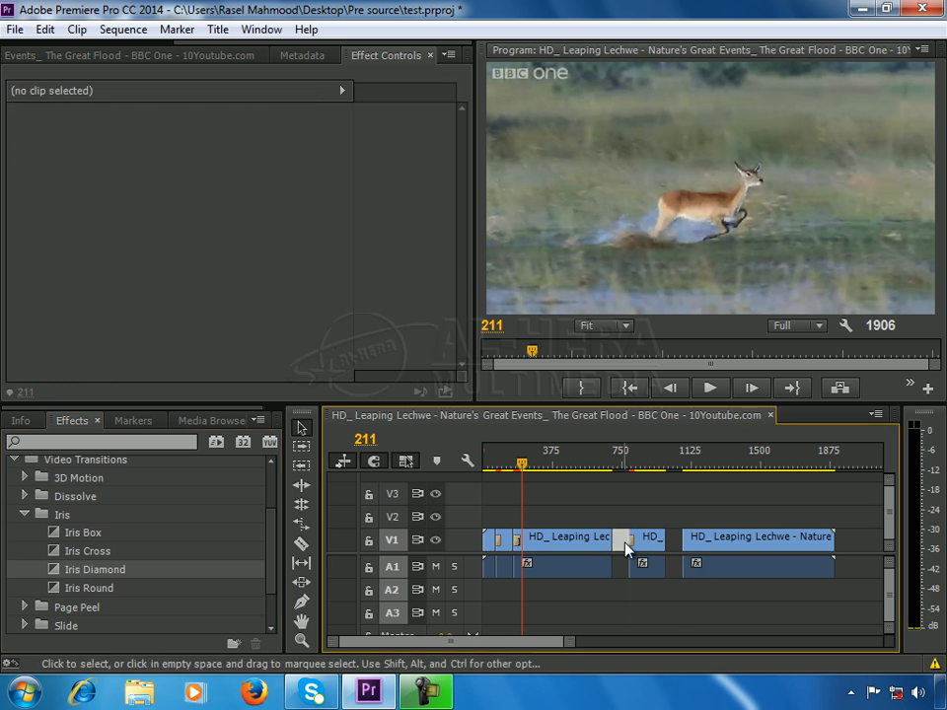
pyautogui.rightClick(624, 548)
pyautogui.click(663, 559)
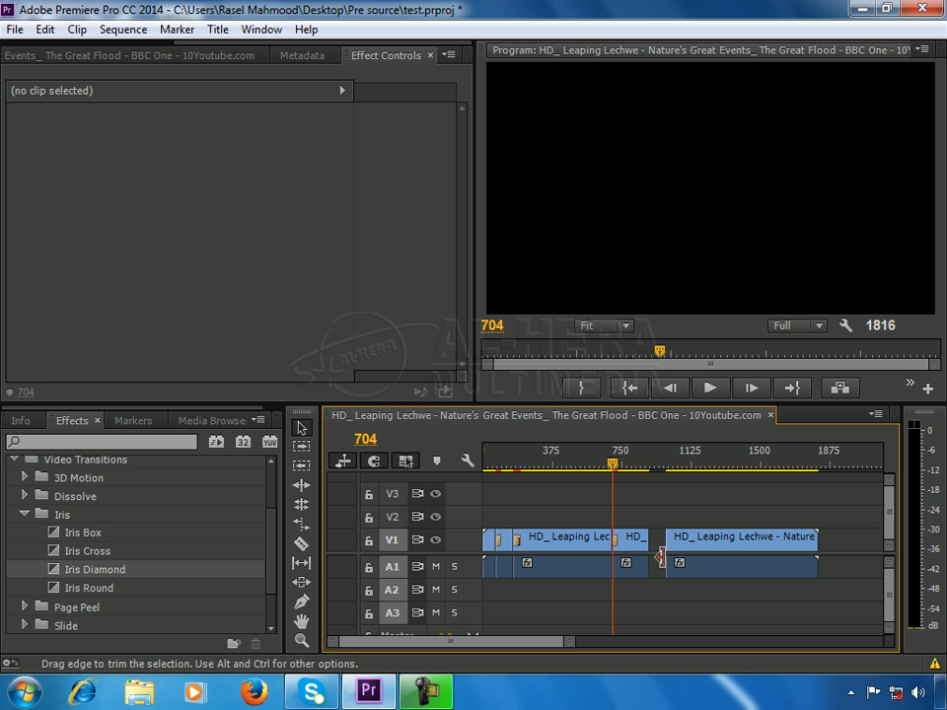
# Play the sequence from the end of the third clip to preview the Iris Diamond transition.
pyautogui.click(605, 464)
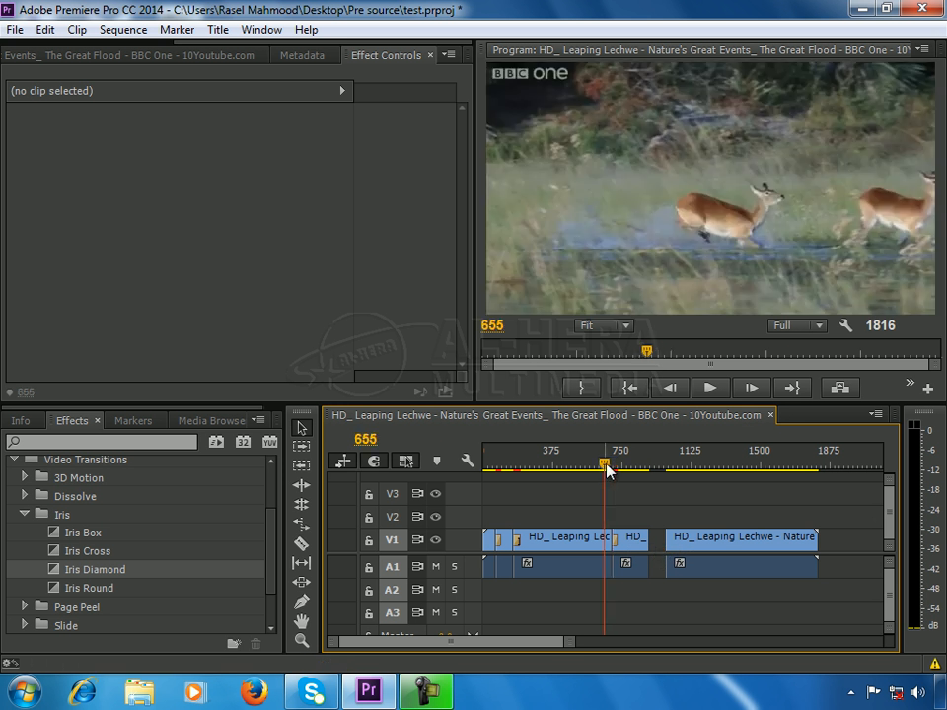
pyautogui.click(714, 390)
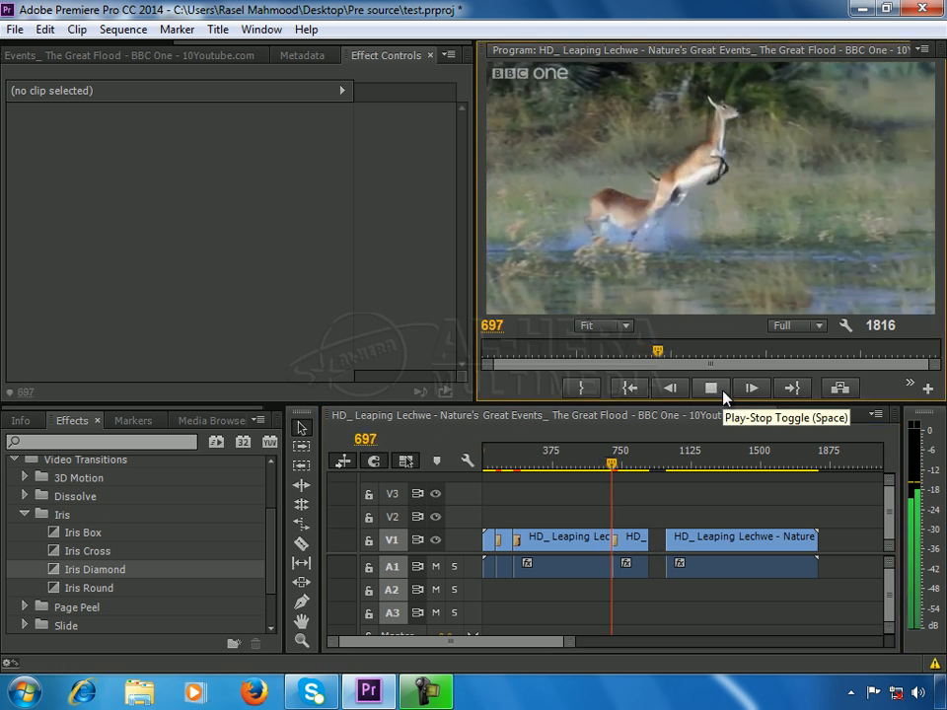
pyautogui.click(722, 393)
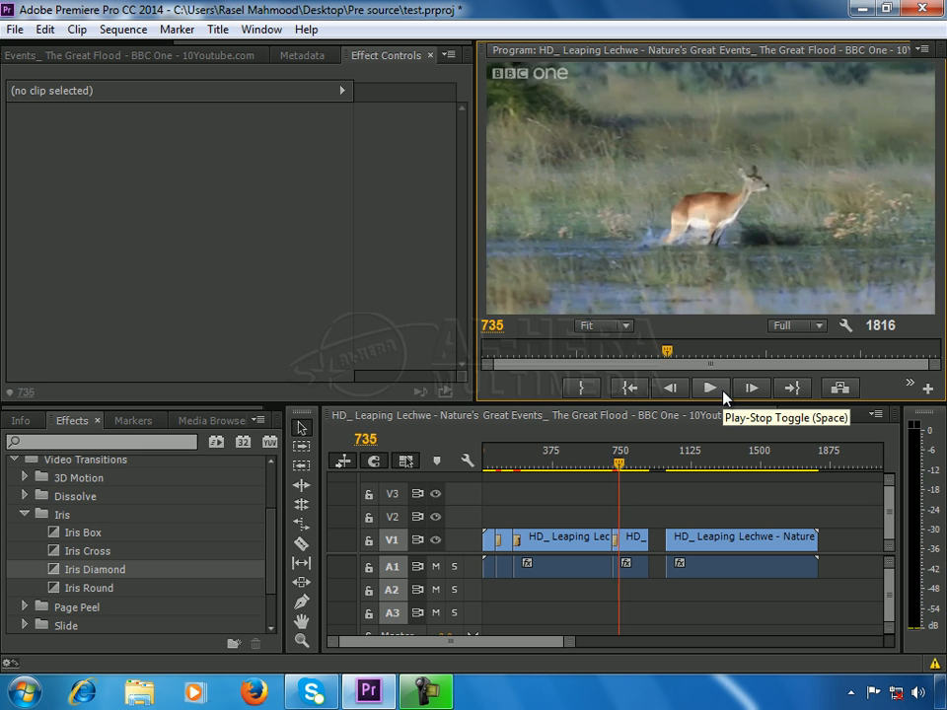
# Set the duration of the Iris Diamond transition on the fourth clip to 50 frames and play it back.
pyautogui.click(616, 542)
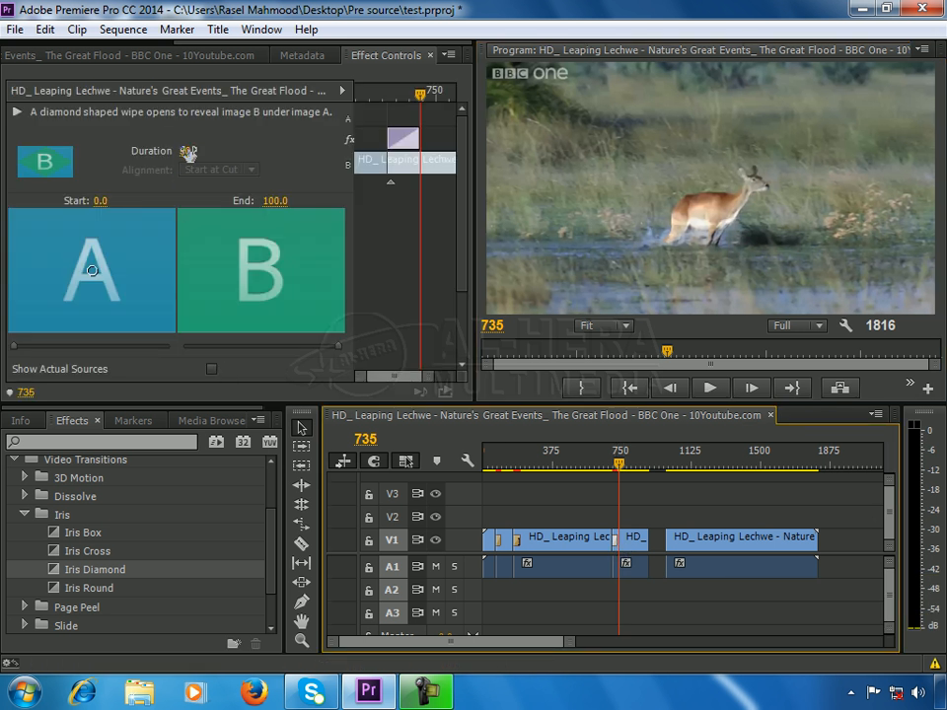
pyautogui.moveTo(187, 154); pyautogui.dragTo(207, 154)
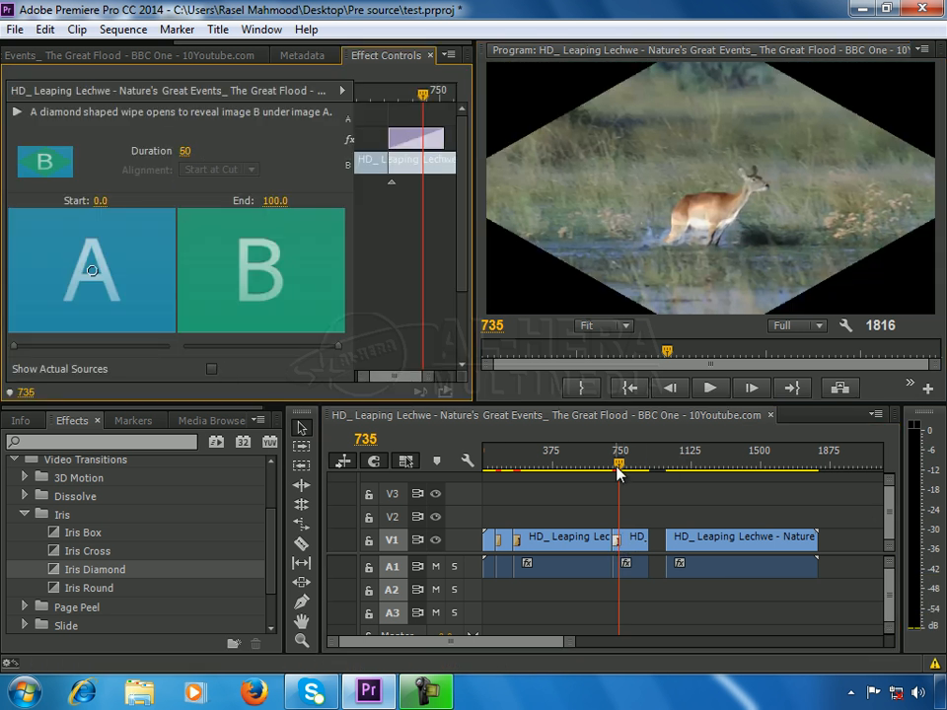
pyautogui.moveTo(620, 472); pyautogui.dragTo(607, 472)
pyautogui.click(711, 389)
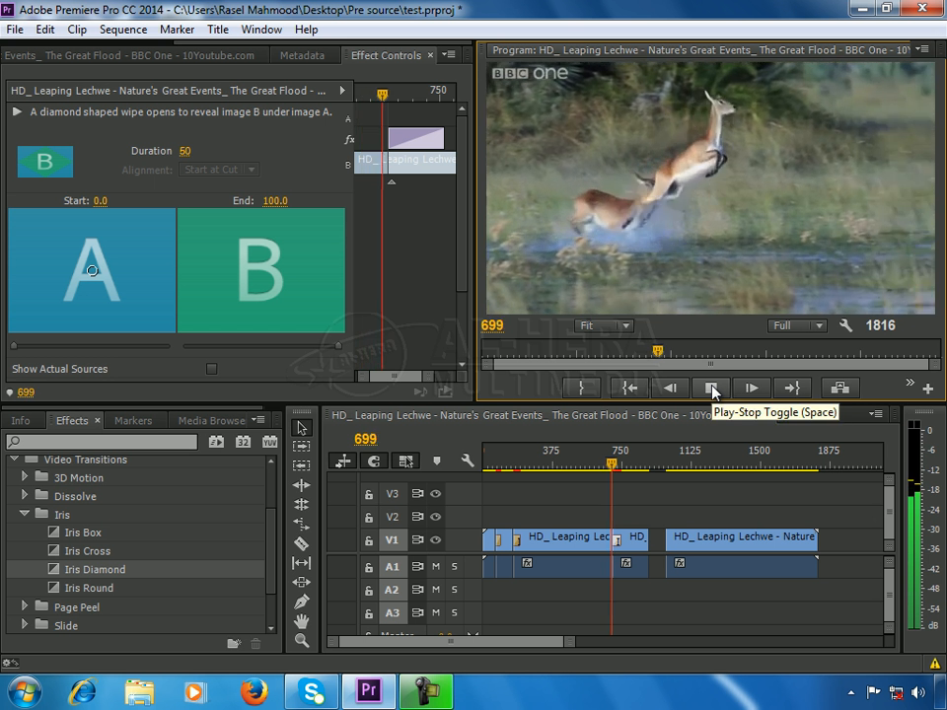
pyautogui.click(711, 390)
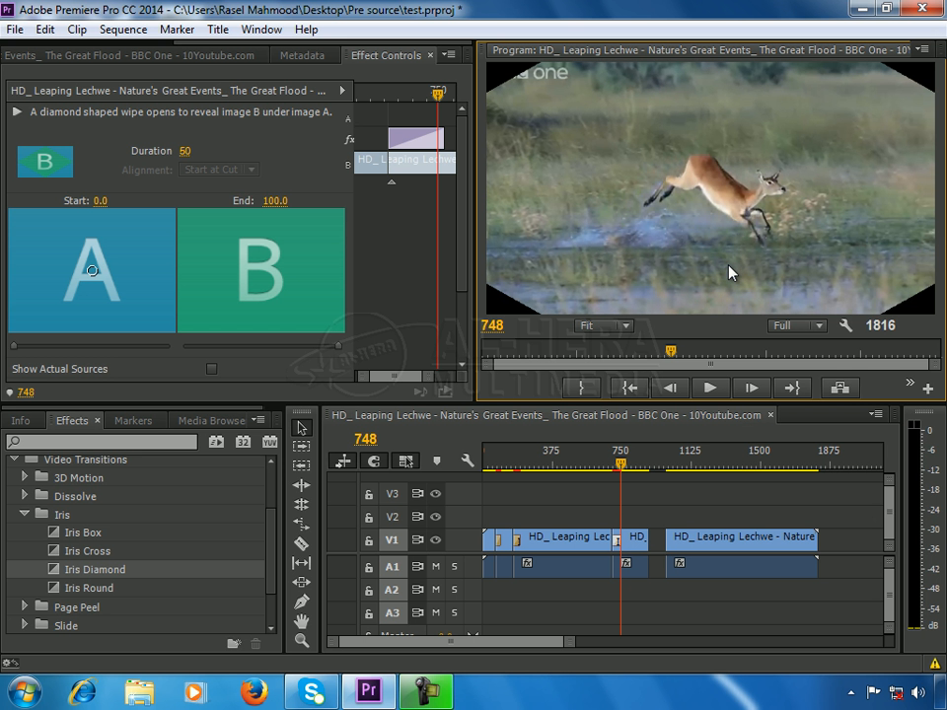
# Apply the Iris Round transition to the start of the last clip on V1 with a duration of 45 frames.
pyautogui.moveTo(106, 589); pyautogui.dragTo(670, 542)
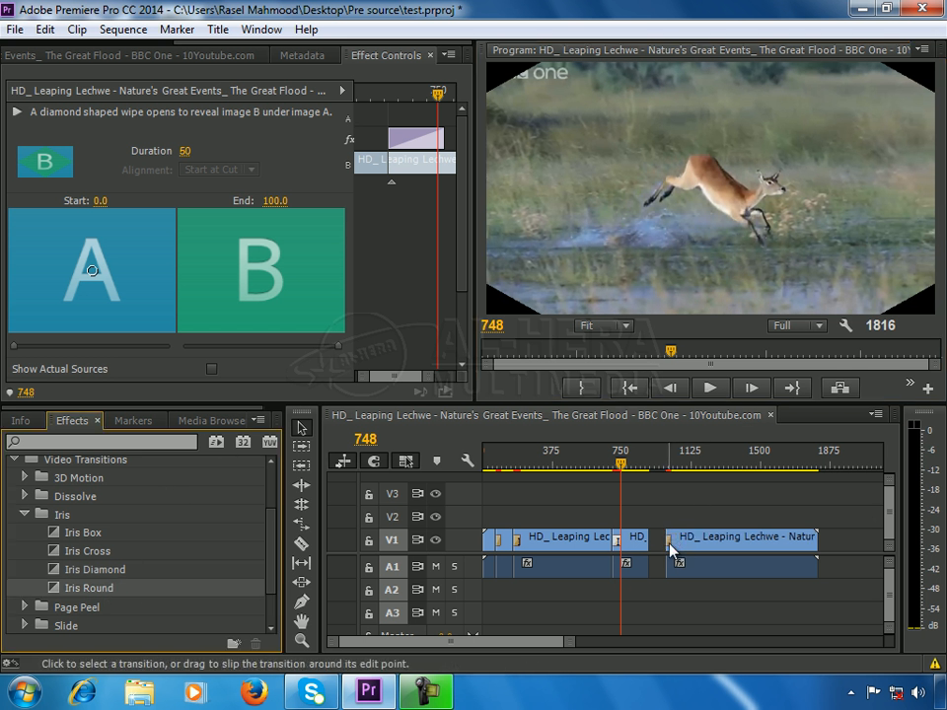
pyautogui.click(670, 548)
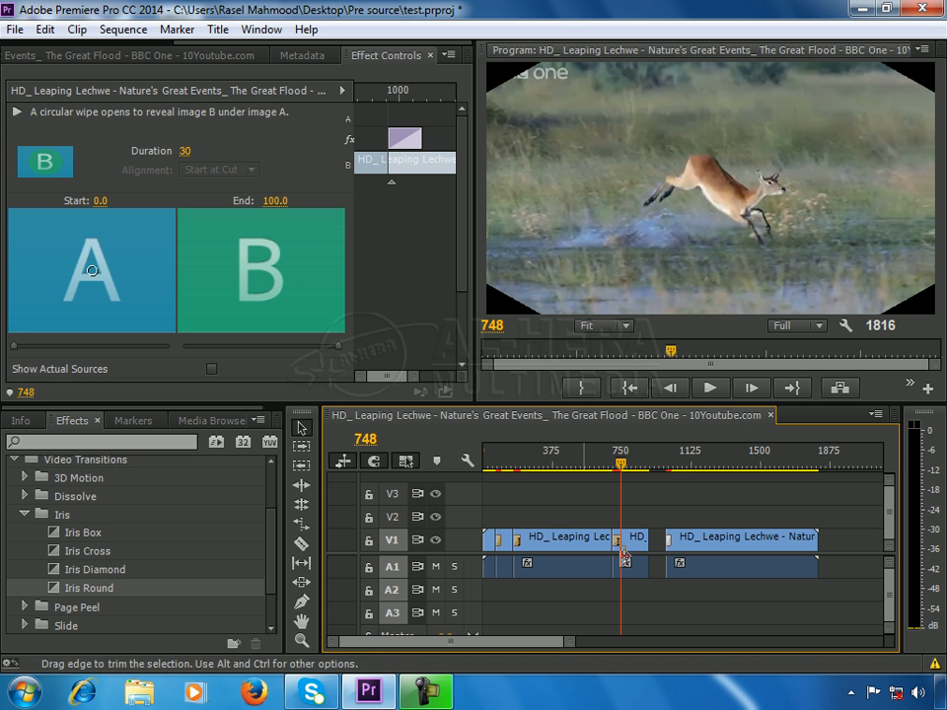
pyautogui.moveTo(190, 153); pyautogui.dragTo(226, 149)
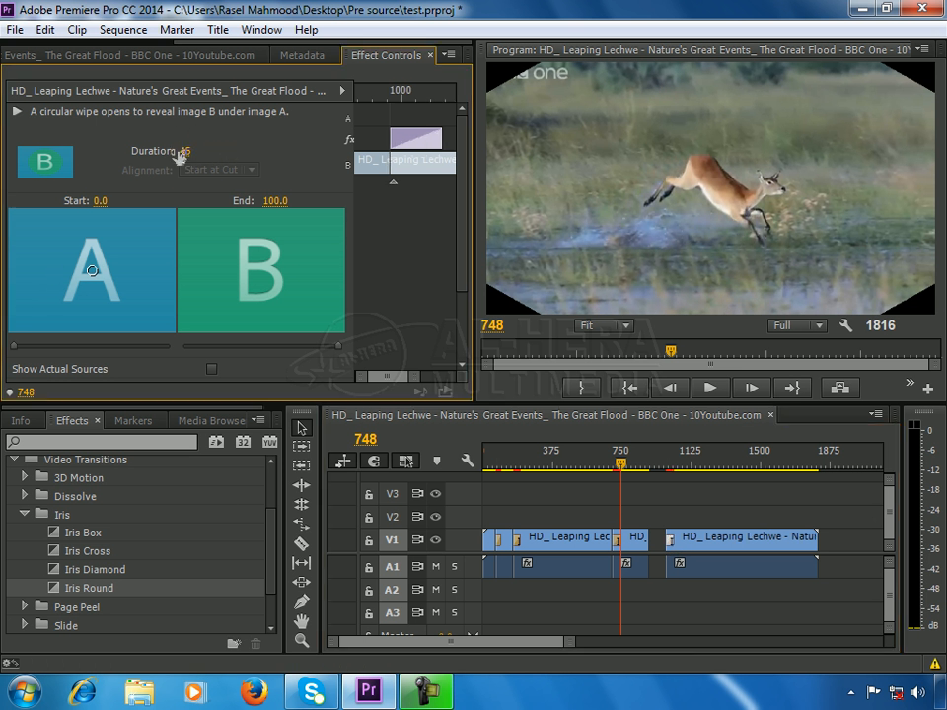
# Ripple delete the gap before the last clip on V1 and save the project.
pyautogui.click(661, 541)
pyautogui.rightClick(662, 541)
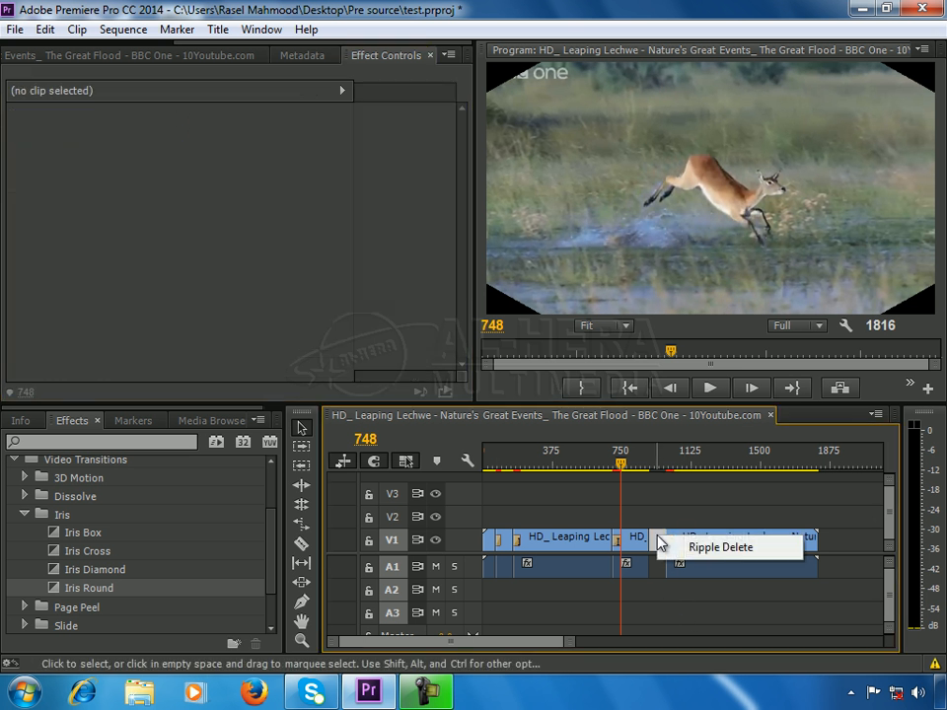
pyautogui.click(698, 551)
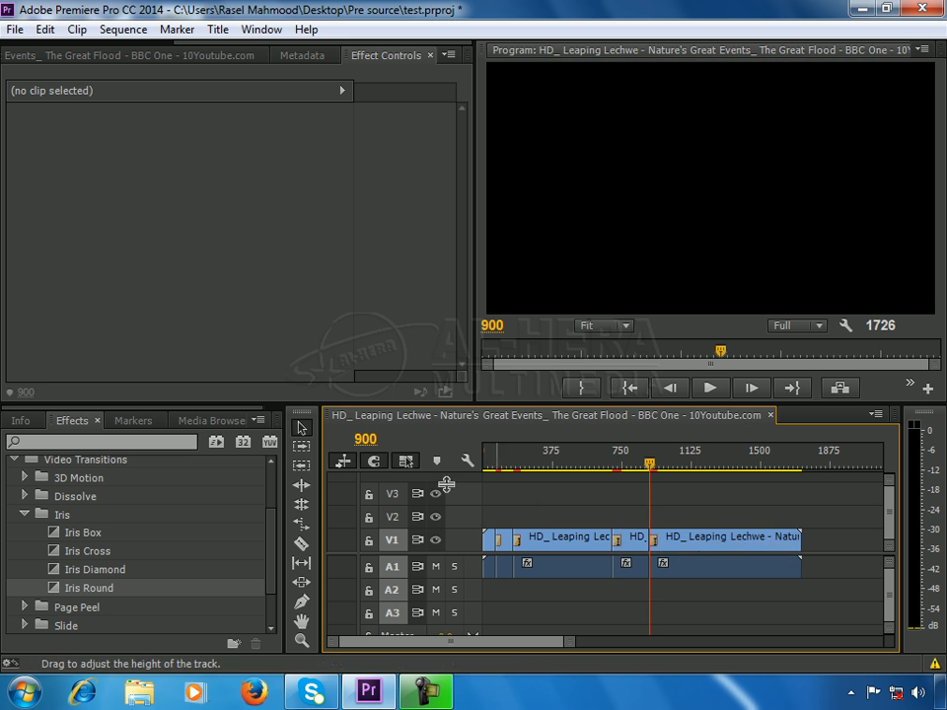
pyautogui.hotkey('ctrl', 's')
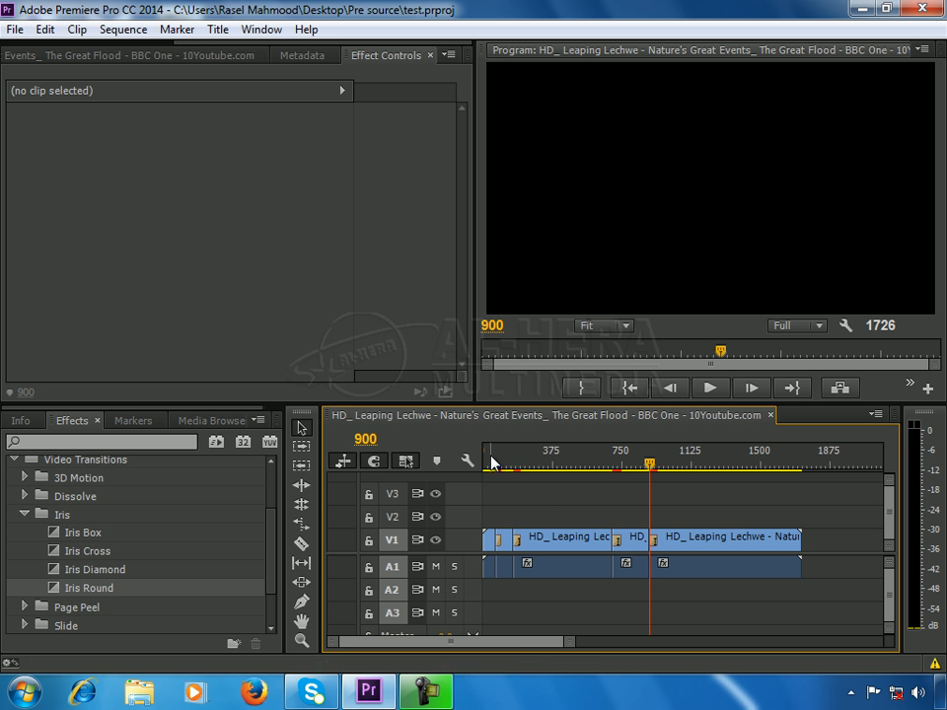
# Play the sequence from the beginning, skip to the end of the third clip, and preview the Iris Diamond and Iris Round transitions.
pyautogui.click(484, 461)
pyautogui.click(712, 388)
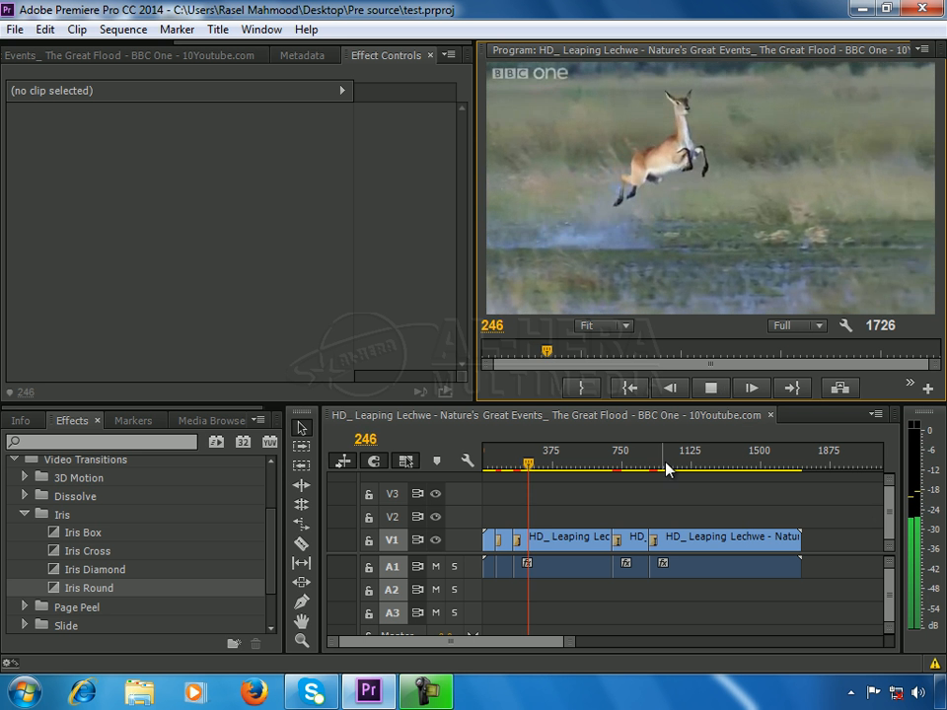
pyautogui.click(601, 461)
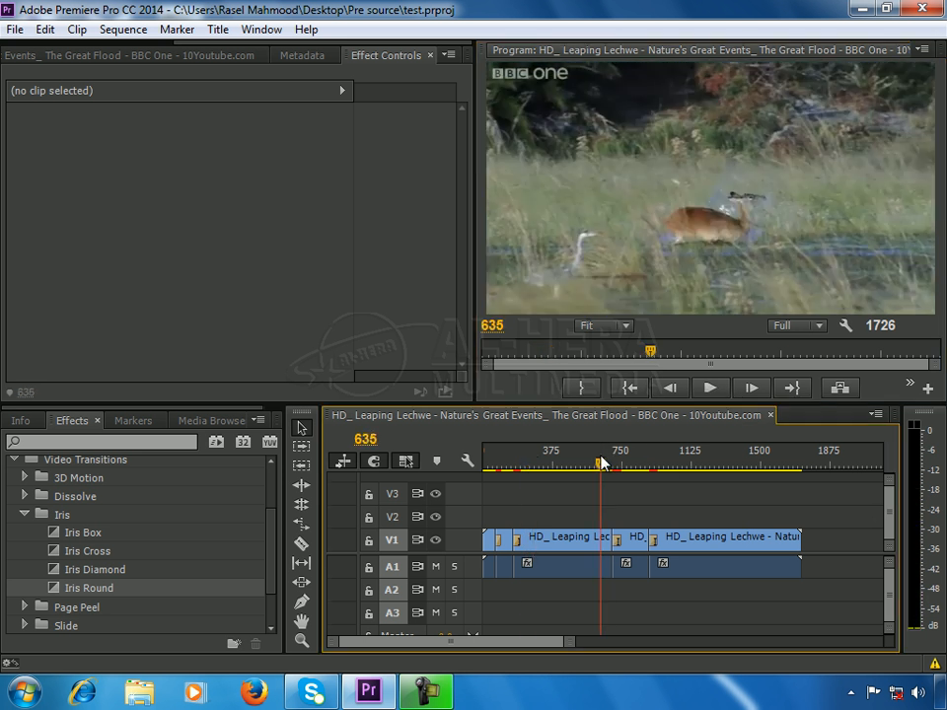
pyautogui.click(712, 392)
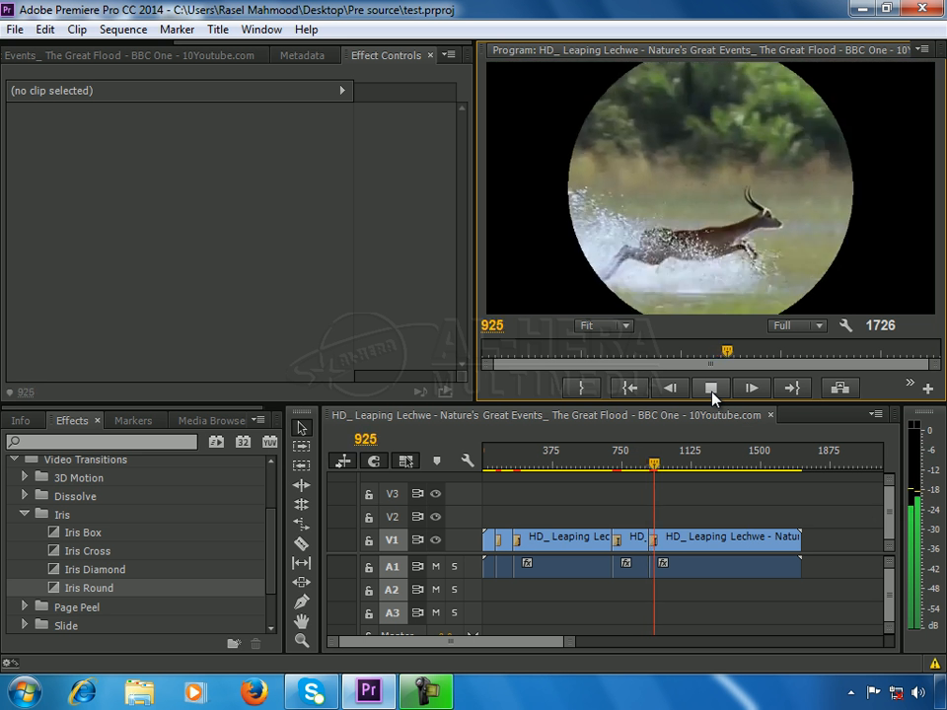
pyautogui.click(713, 396)
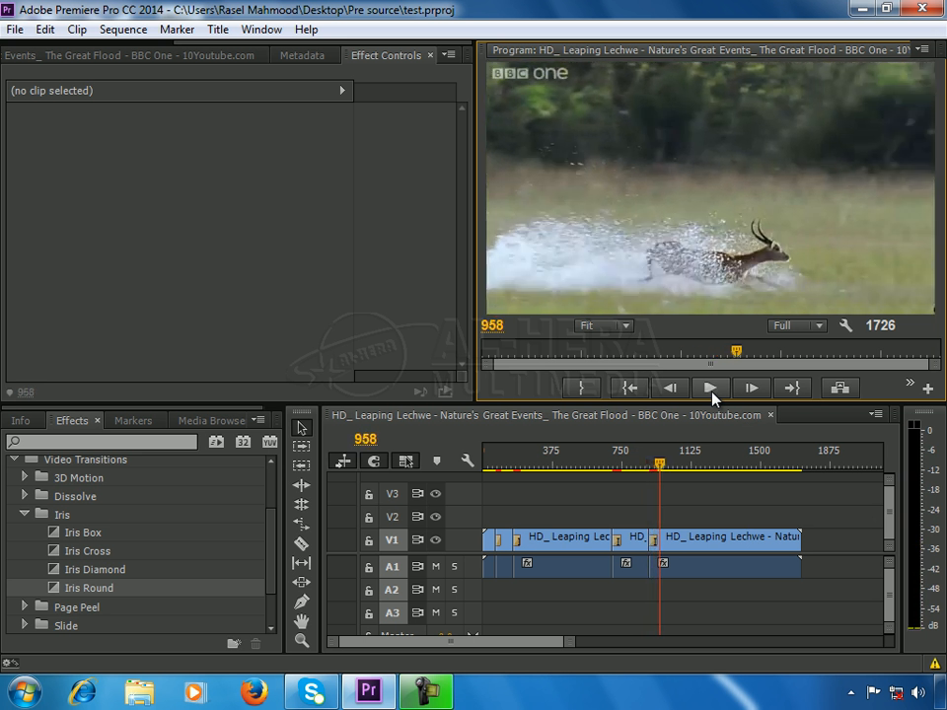